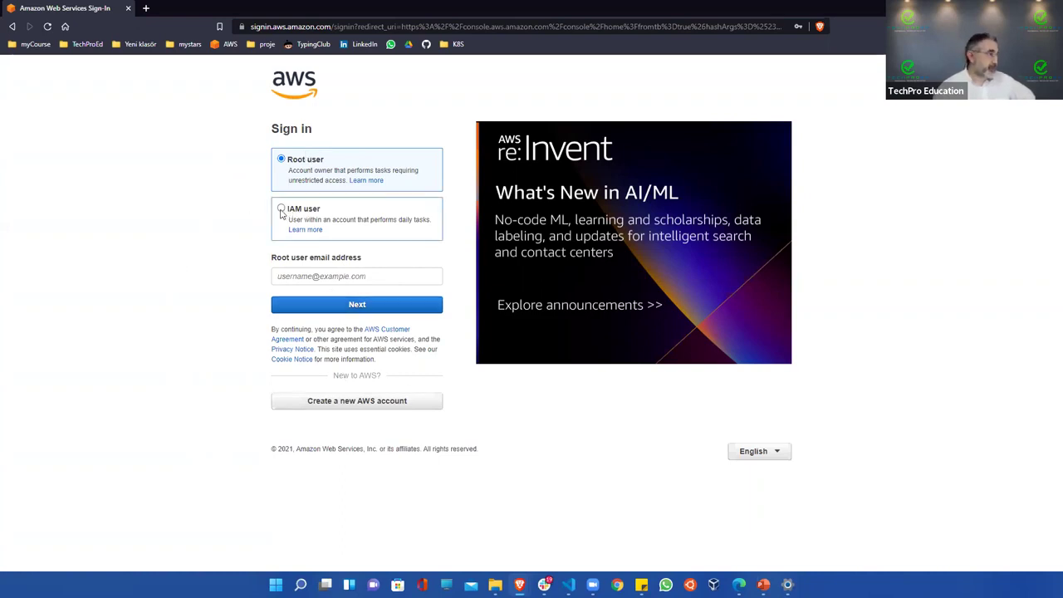
click(282, 210)
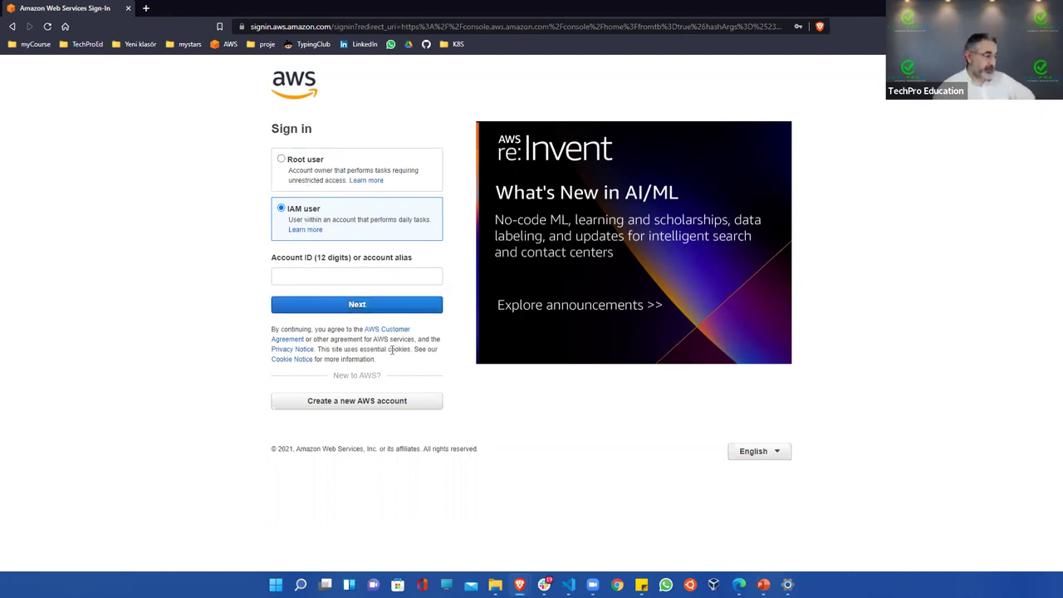
click(322, 275)
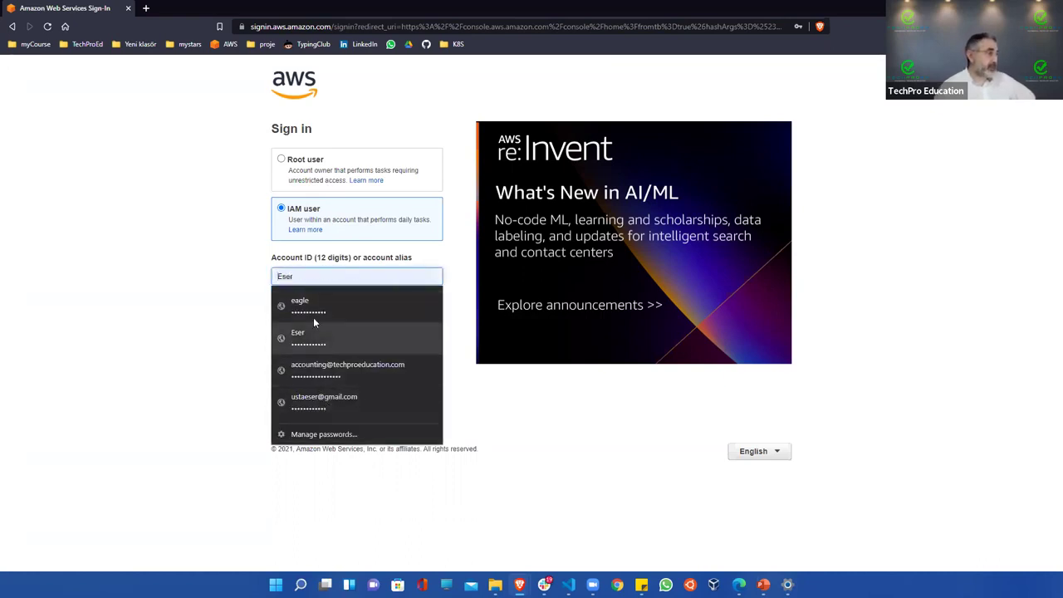
click(315, 314)
double_click(329, 282)
key(BackSpace)
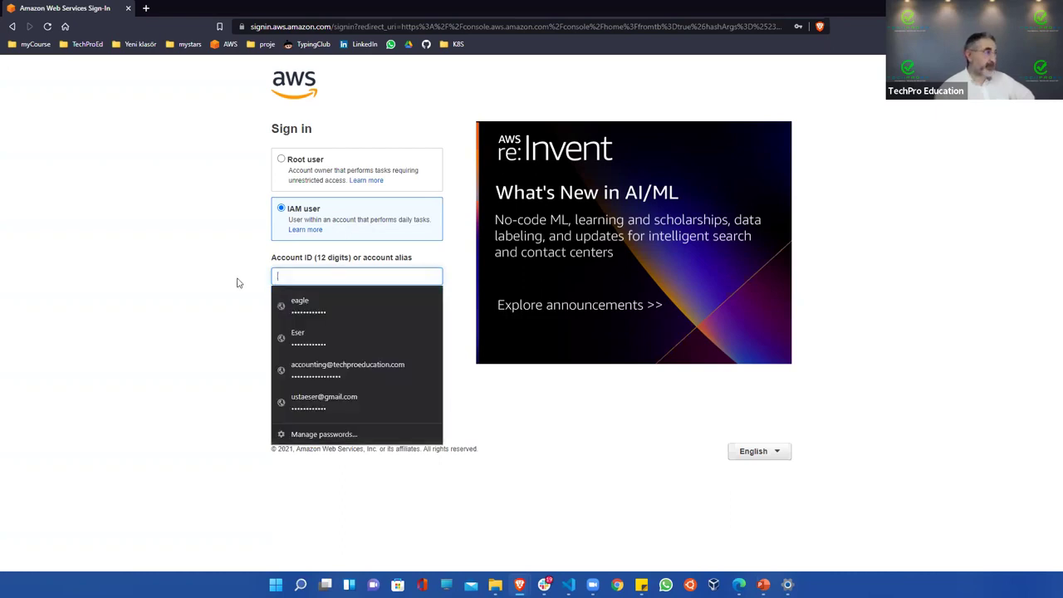
click(189, 284)
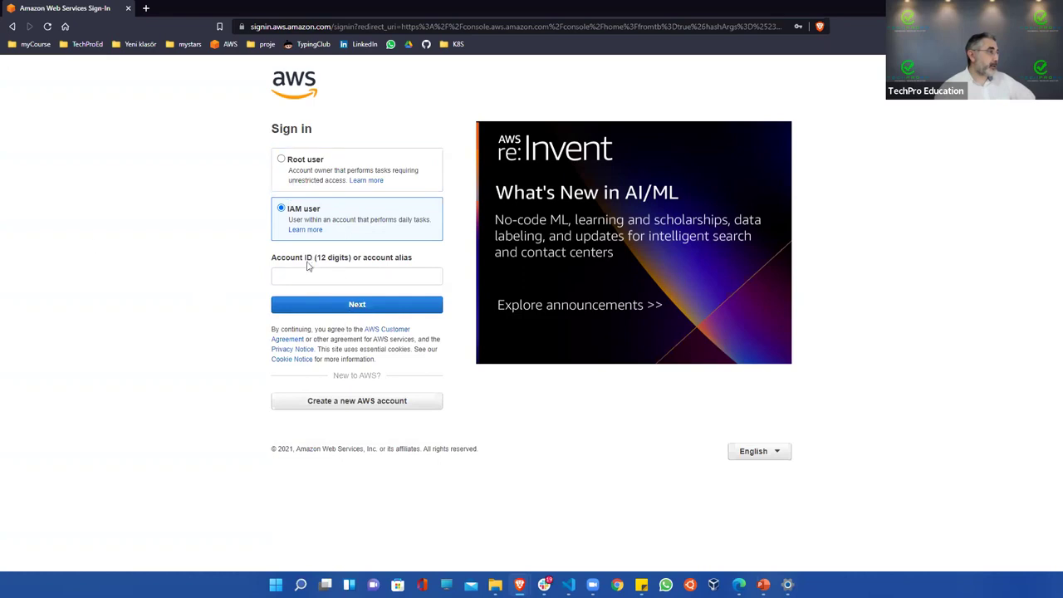
click(13, 29)
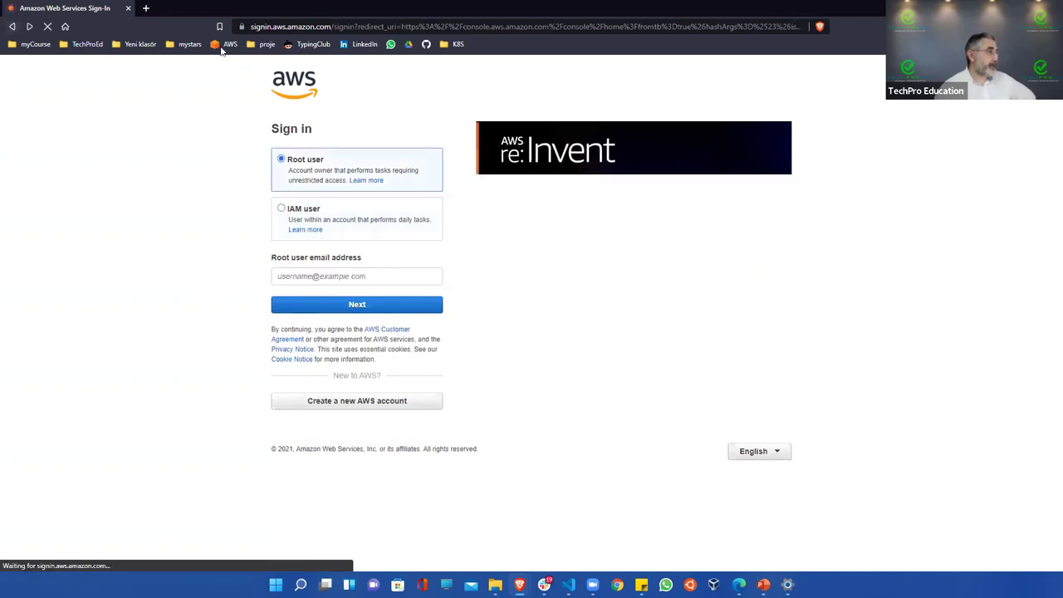
- Reload the AWS sign-in page from its bookmark and sign in as an IAM user with the saved account alias, user name and password
click(226, 44)
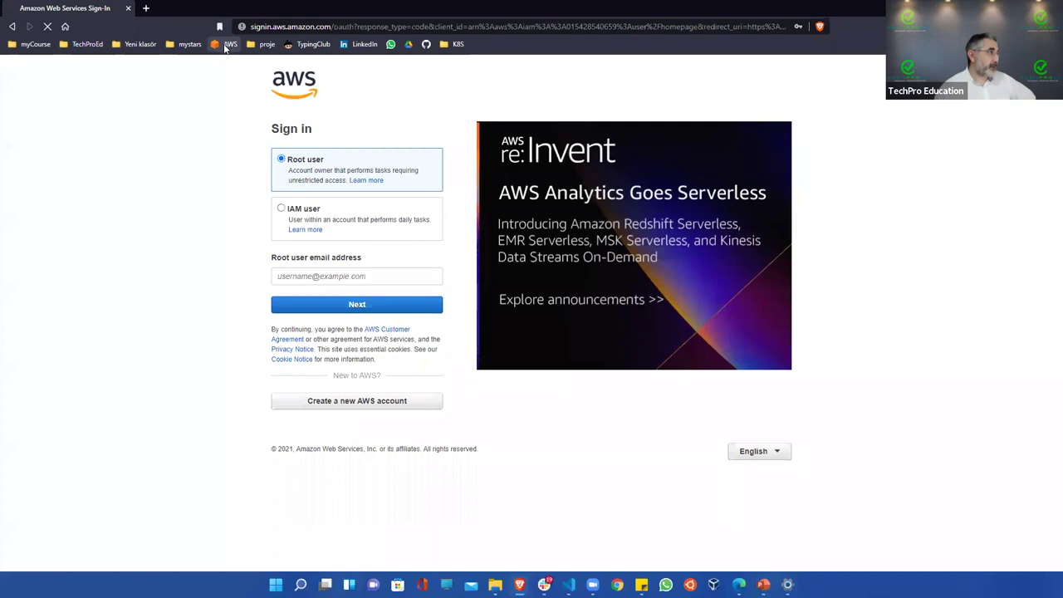
click(295, 226)
click(328, 274)
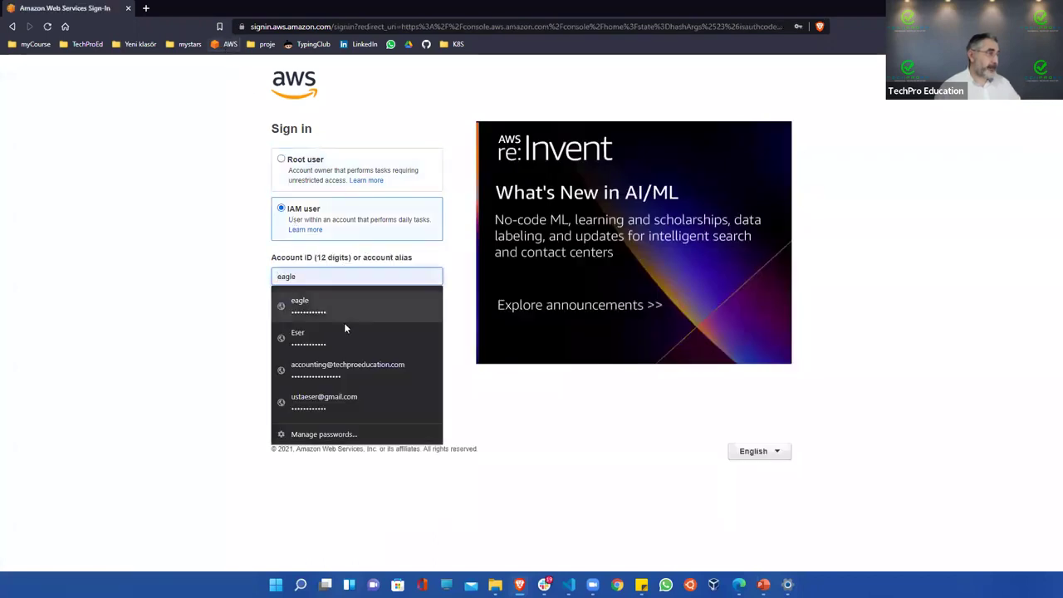
click(337, 300)
click(352, 304)
click(308, 218)
click(310, 172)
click(311, 200)
click(316, 218)
click(314, 251)
click(319, 313)
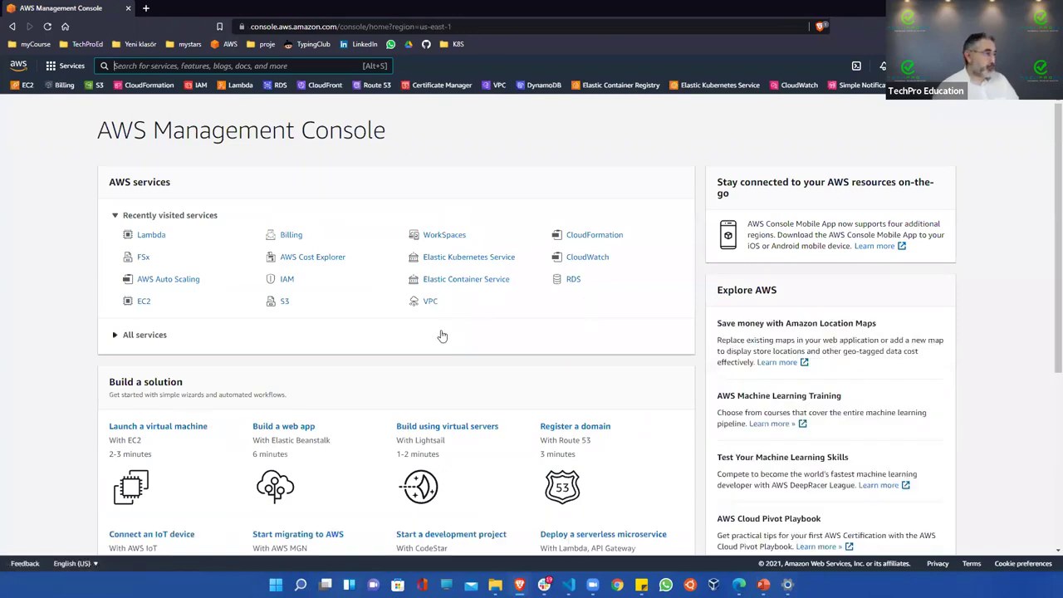
- Look through the console home page, the full list of AWS service categories and the recently visited services
scroll(443, 337, down, 3)
scroll(570, 387, up, 3)
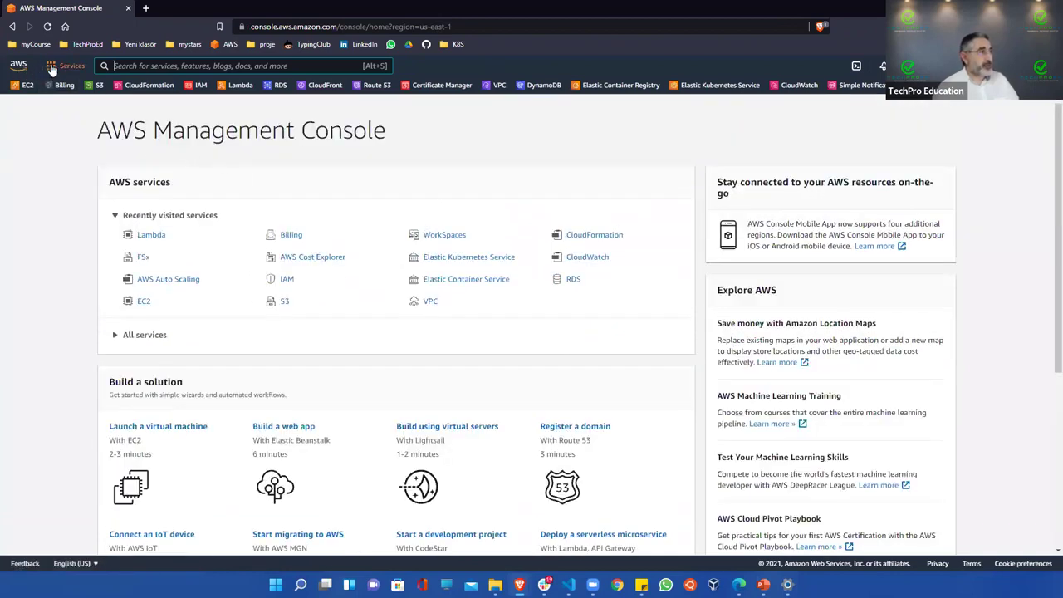
click(53, 72)
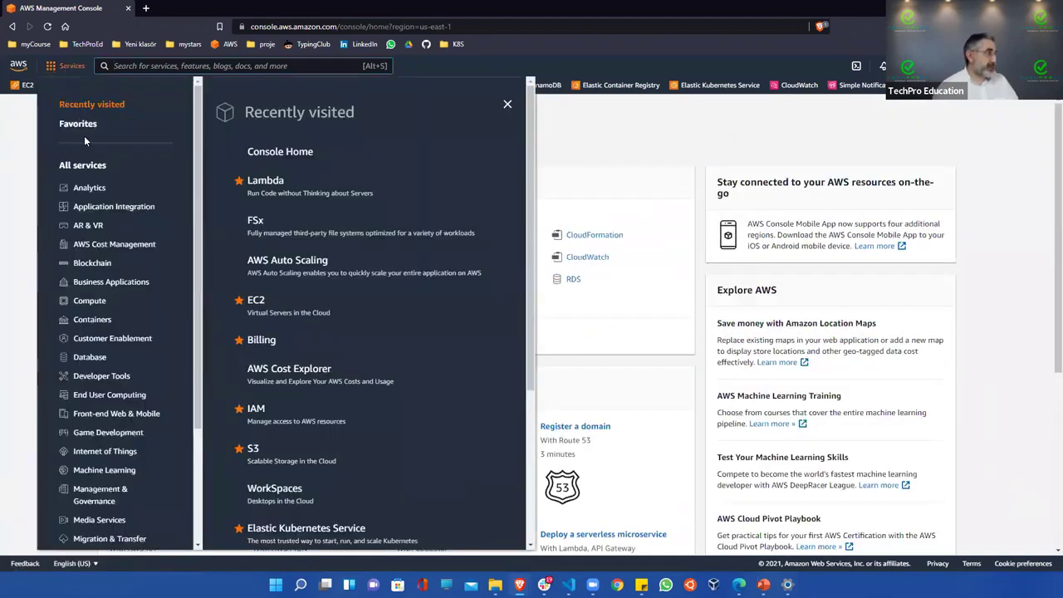
scroll(124, 272, down, 2)
scroll(125, 272, down, 1)
scroll(133, 241, up, 4)
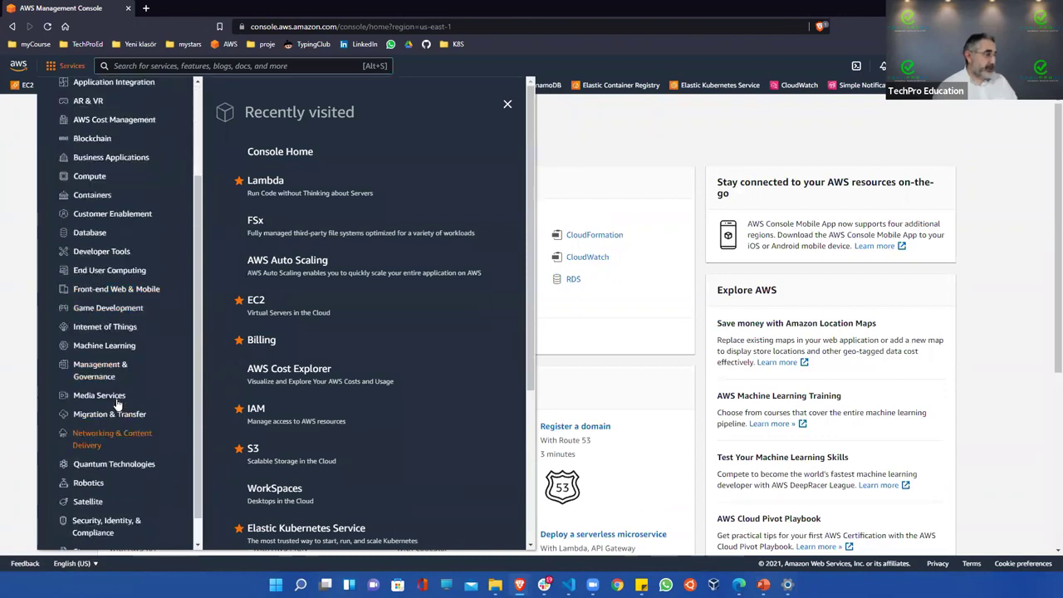
scroll(136, 218, down, 3)
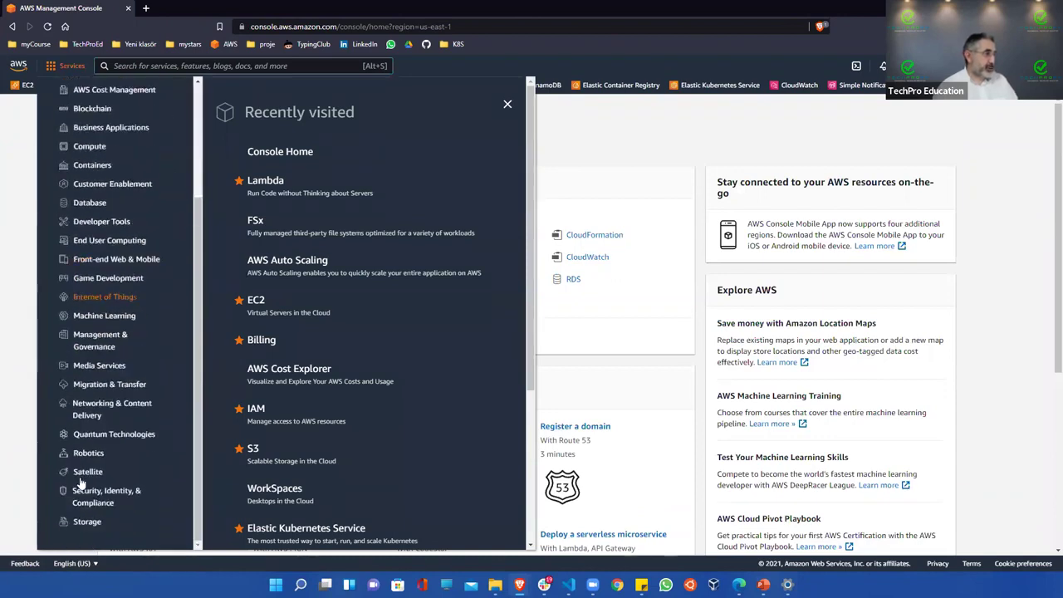
scroll(87, 490, up, 4)
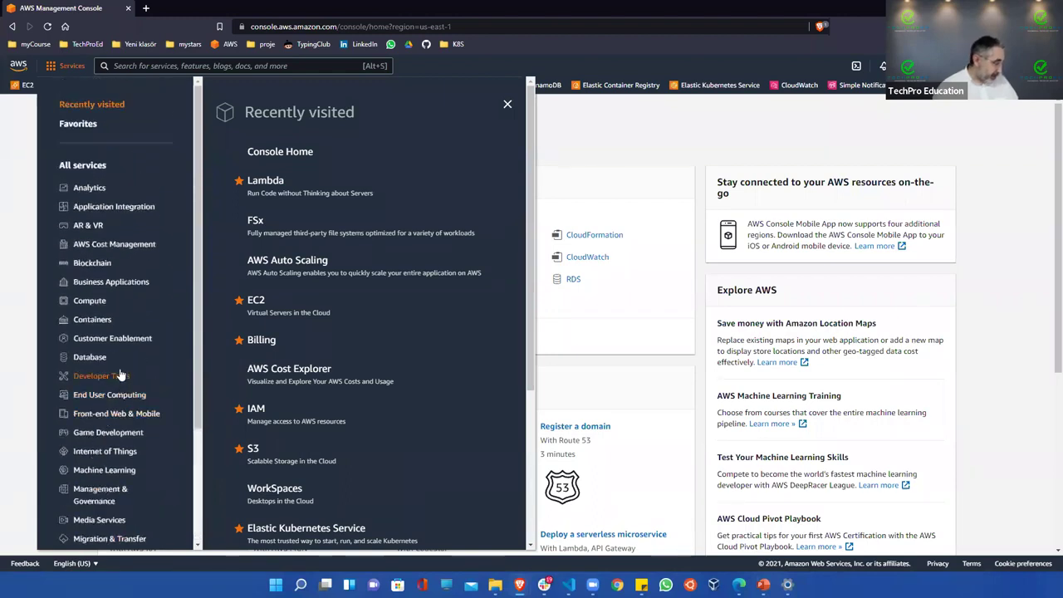
scroll(113, 355, down, 1)
scroll(113, 358, up, 1)
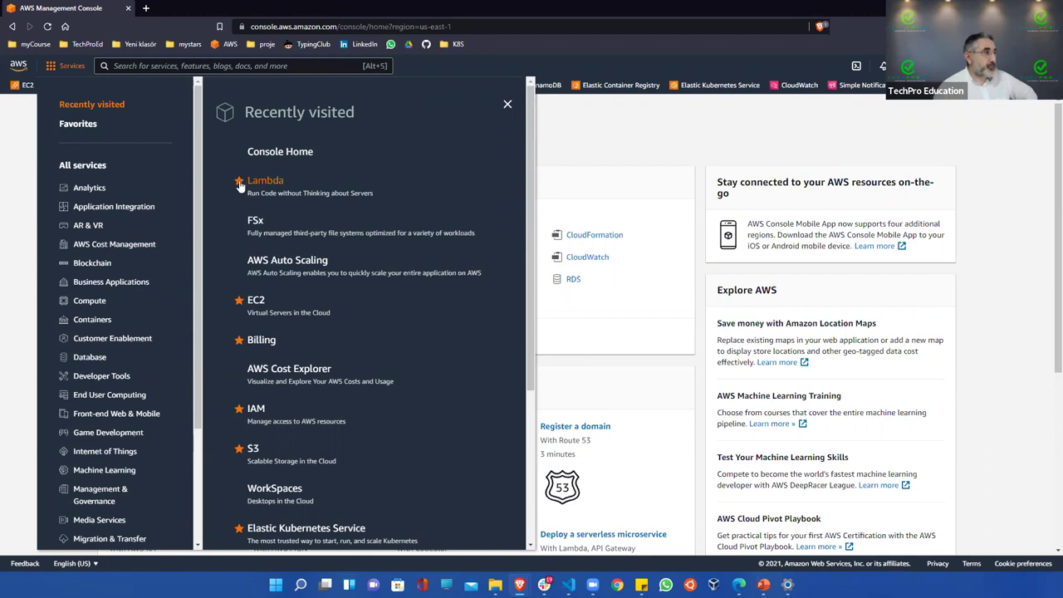
scroll(113, 242, down, 2)
scroll(104, 274, up, 2)
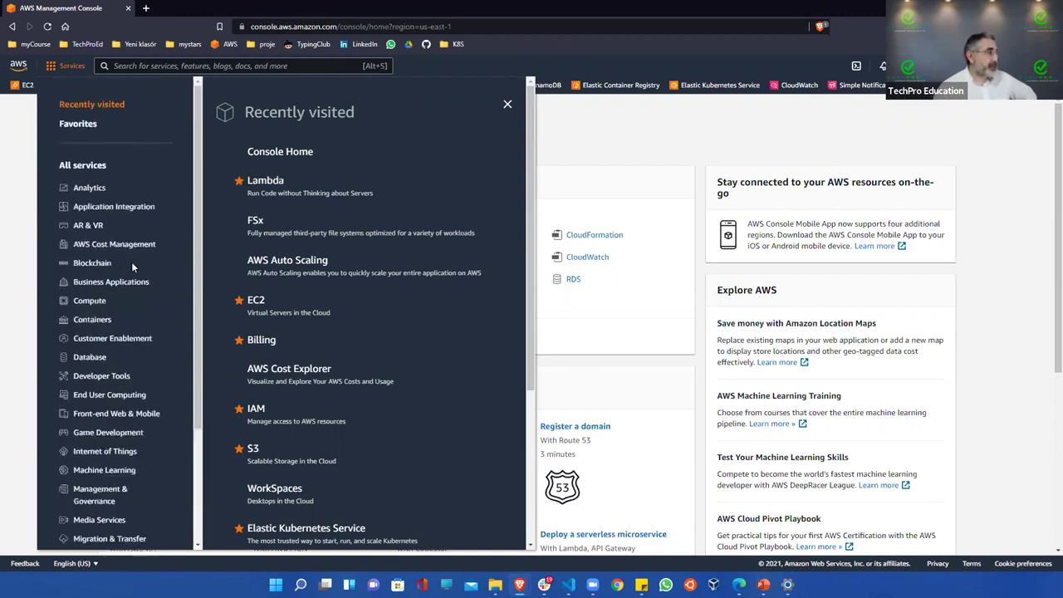
- View the Compute services and compare the starred ones with the shortcuts in the favorites bar
click(91, 303)
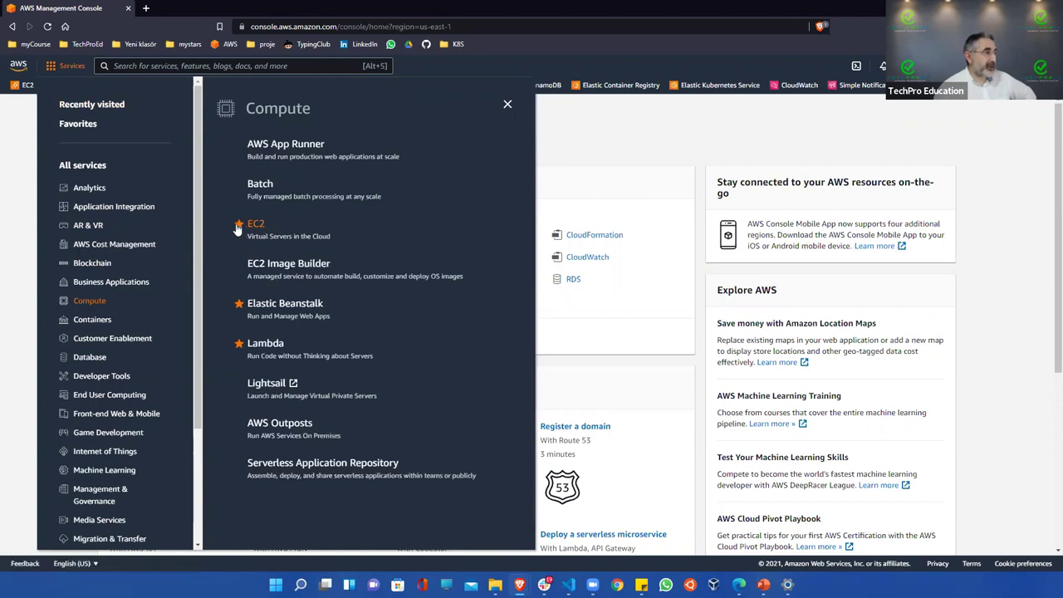
scroll(641, 91, right, 2)
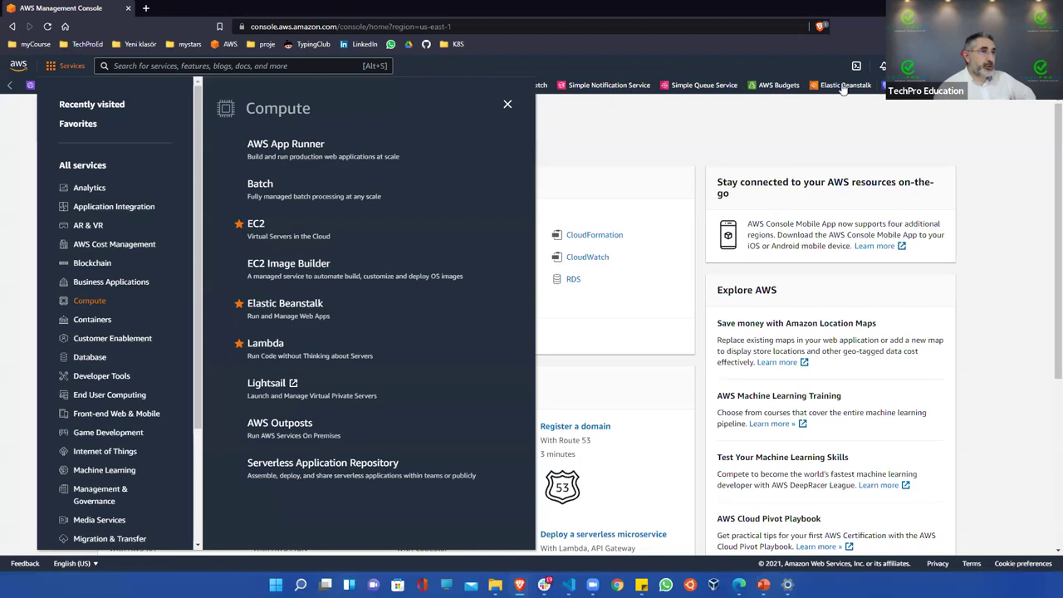
click(595, 65)
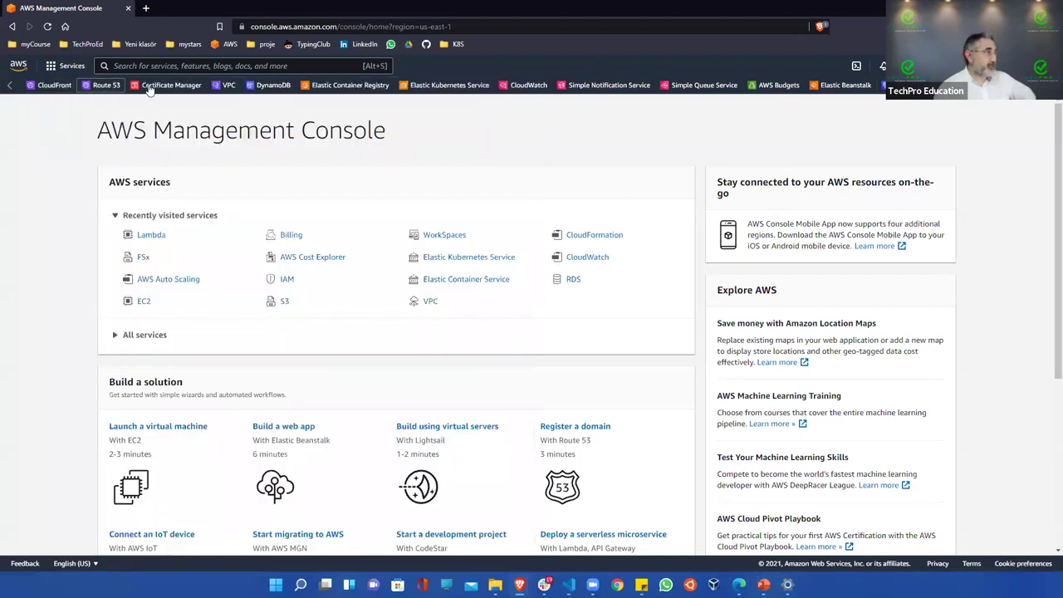
click(8, 85)
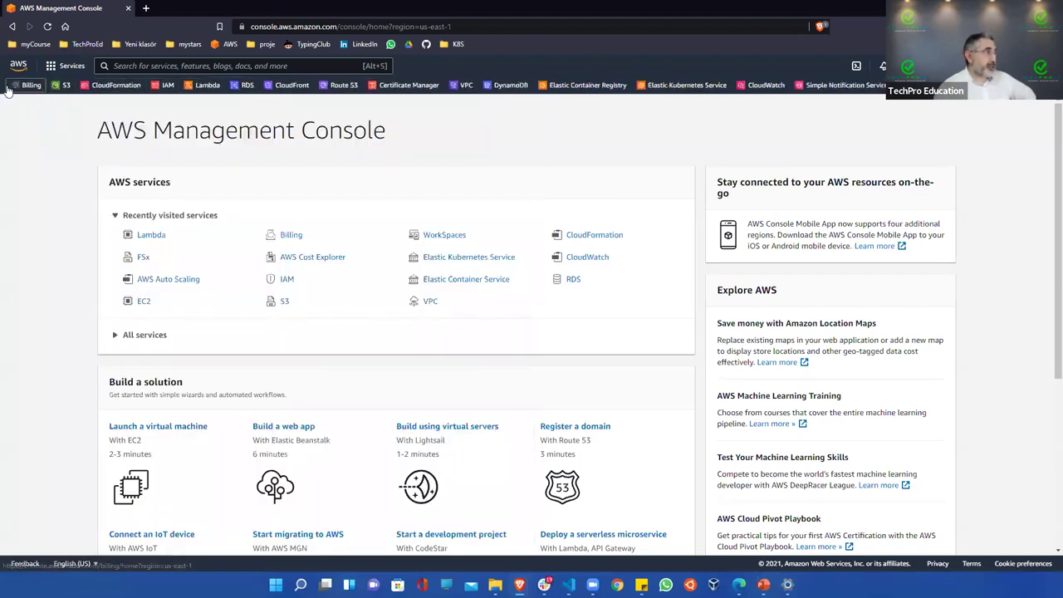
click(50, 67)
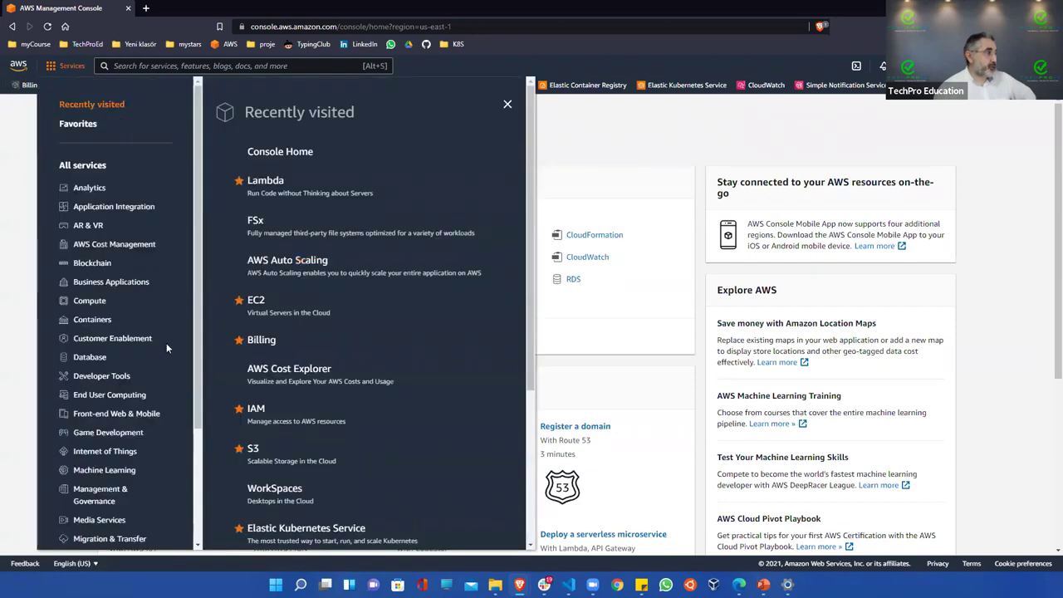
click(81, 307)
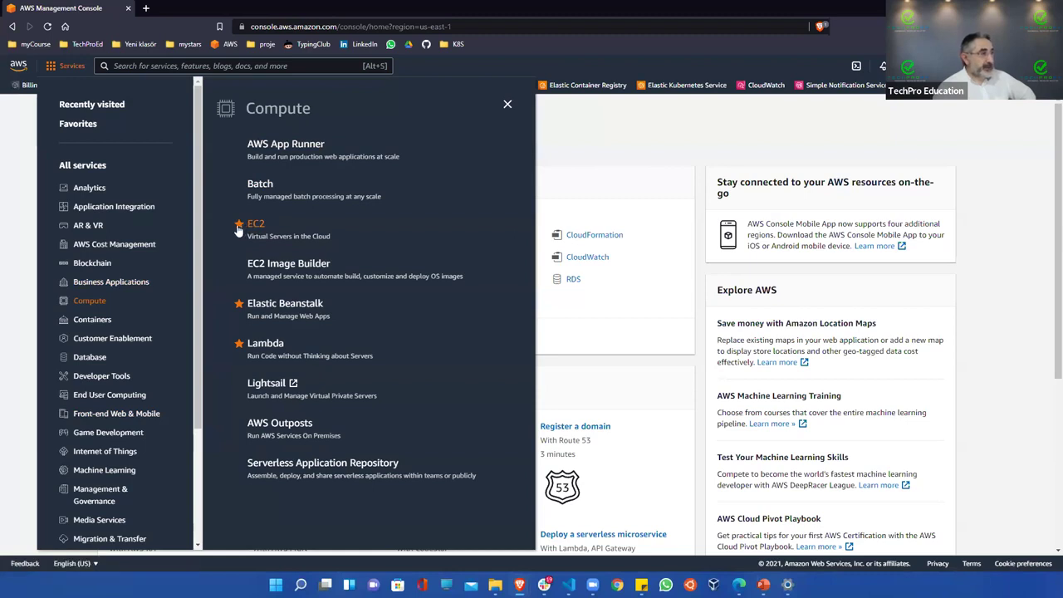
click(11, 213)
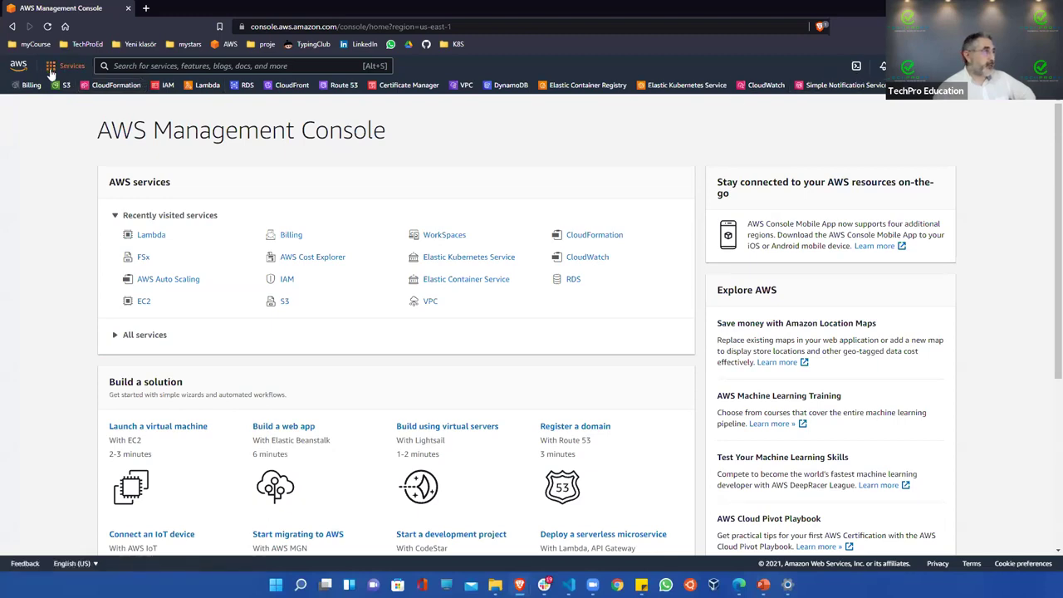
- Remove Lambda, EC2, Billing, IAM, S3 and Elastic Kubernetes Service from the favorite services using the recently visited list
click(52, 67)
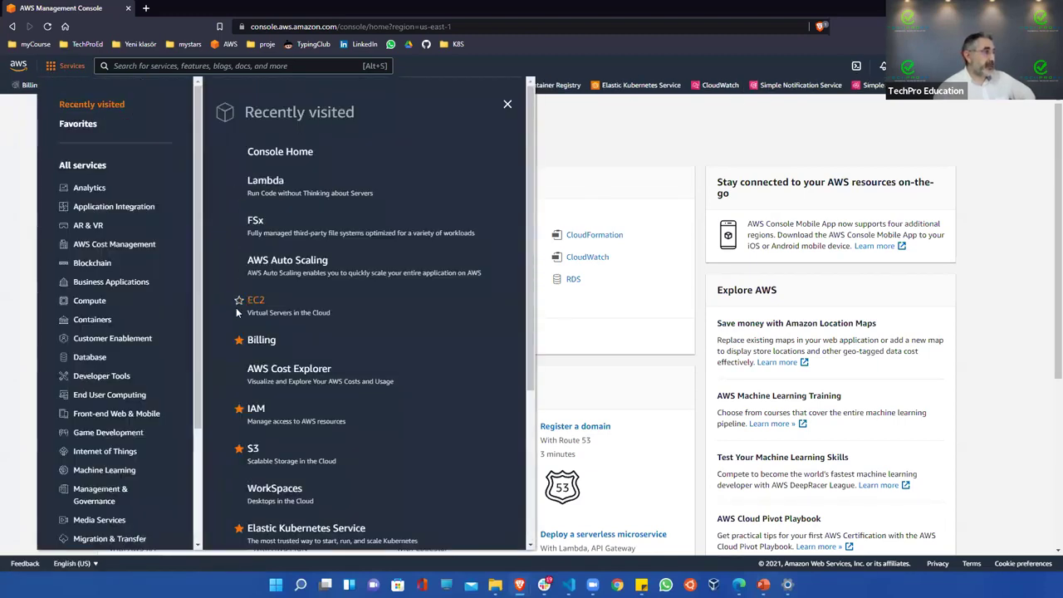
click(238, 340)
click(238, 408)
click(238, 449)
click(238, 528)
scroll(128, 187, down, 3)
scroll(128, 188, up, 3)
click(536, 261)
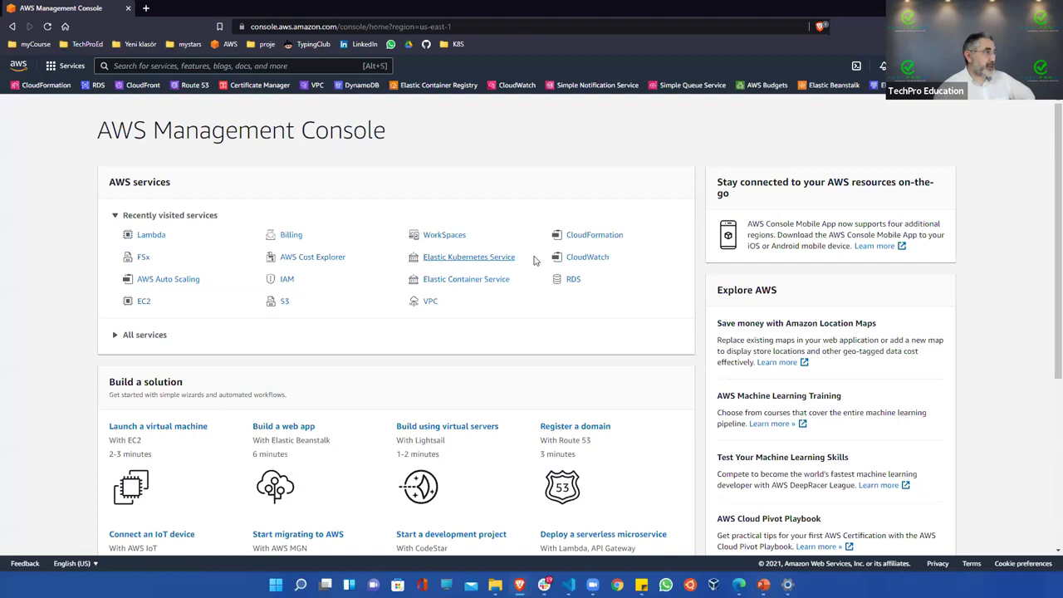
- Search the services for "ec2", open the EC2 console and dismiss its welcome-back message
click(177, 66)
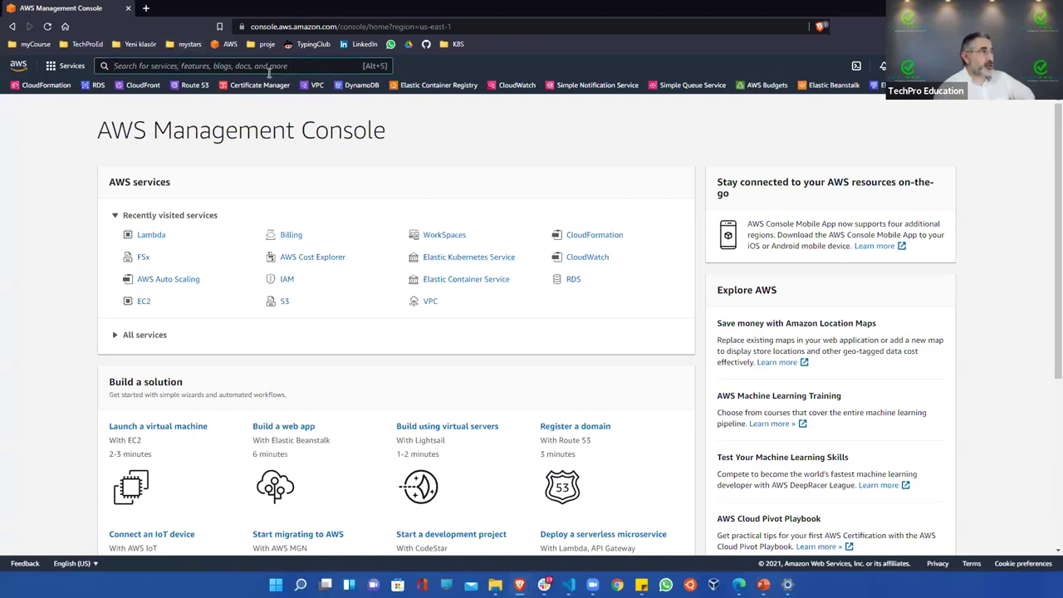
text(c)
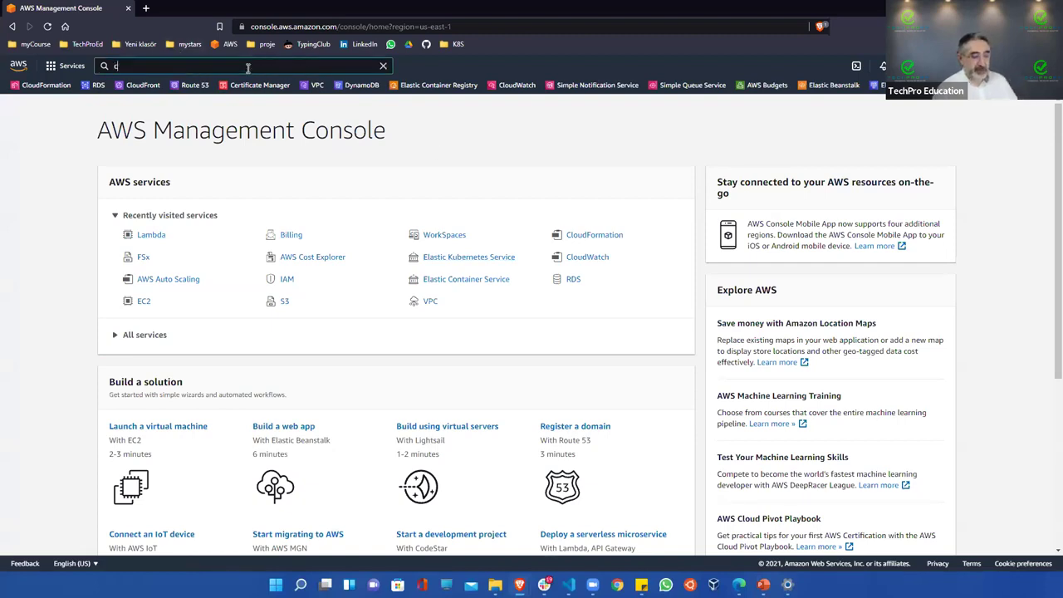
text(c)
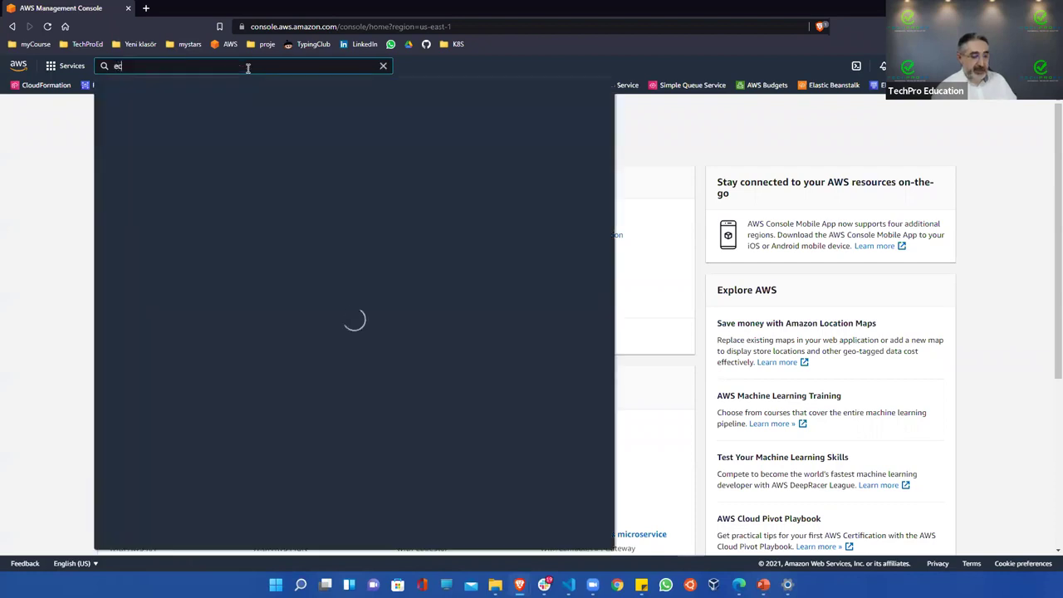
text(2)
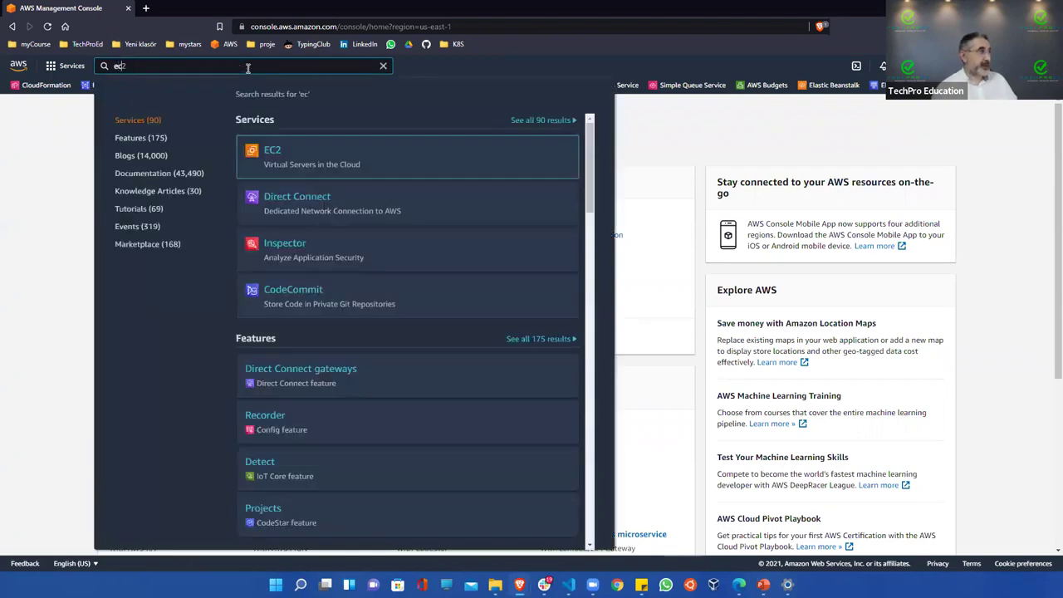
click(271, 153)
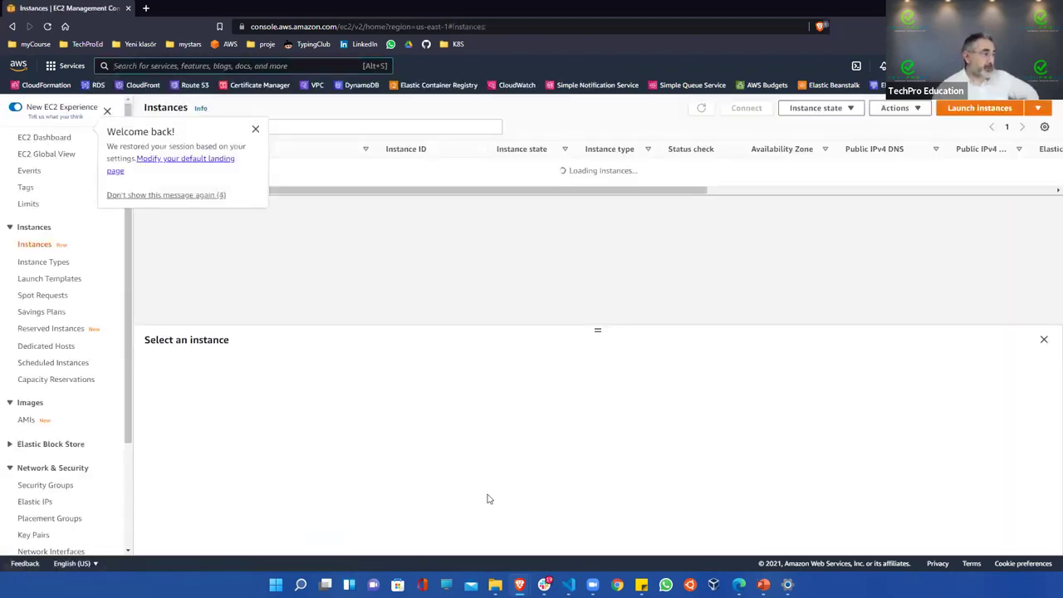
click(255, 130)
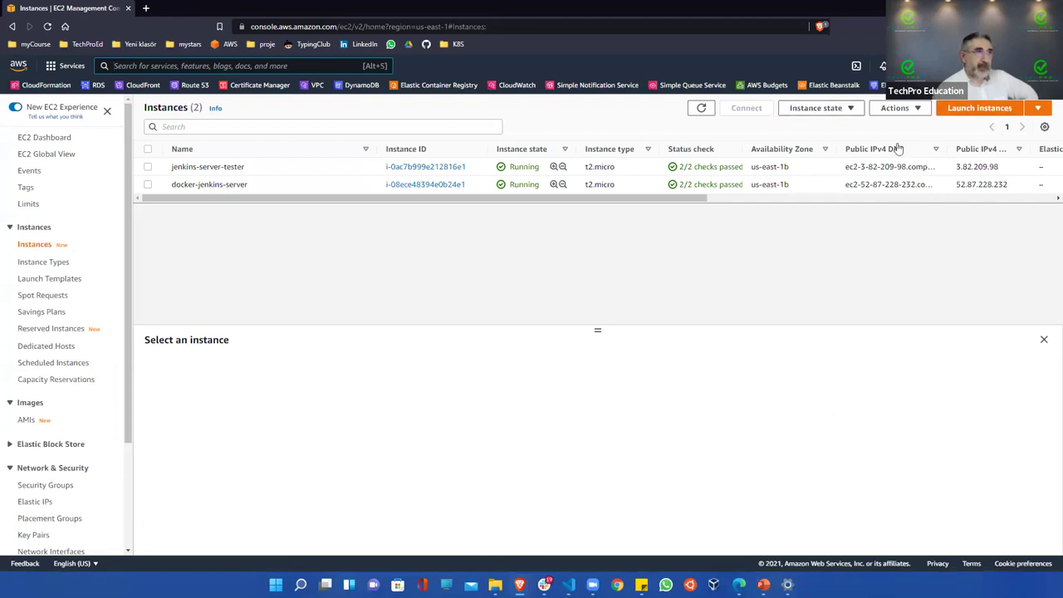
- Return to the console home page and review its solution, learning and getting-started sections
click(17, 70)
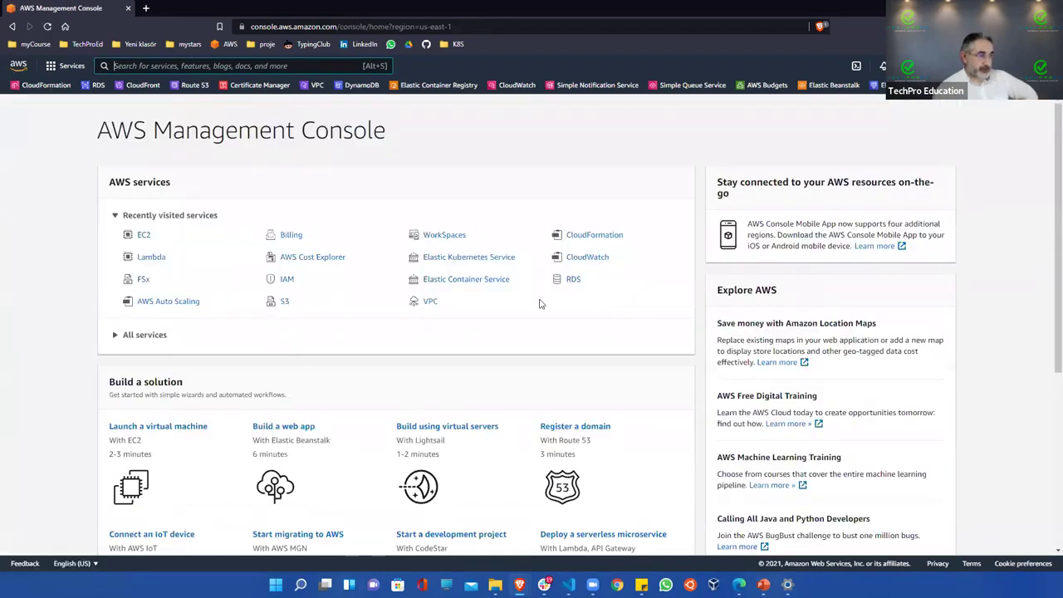
scroll(476, 360, down, 5)
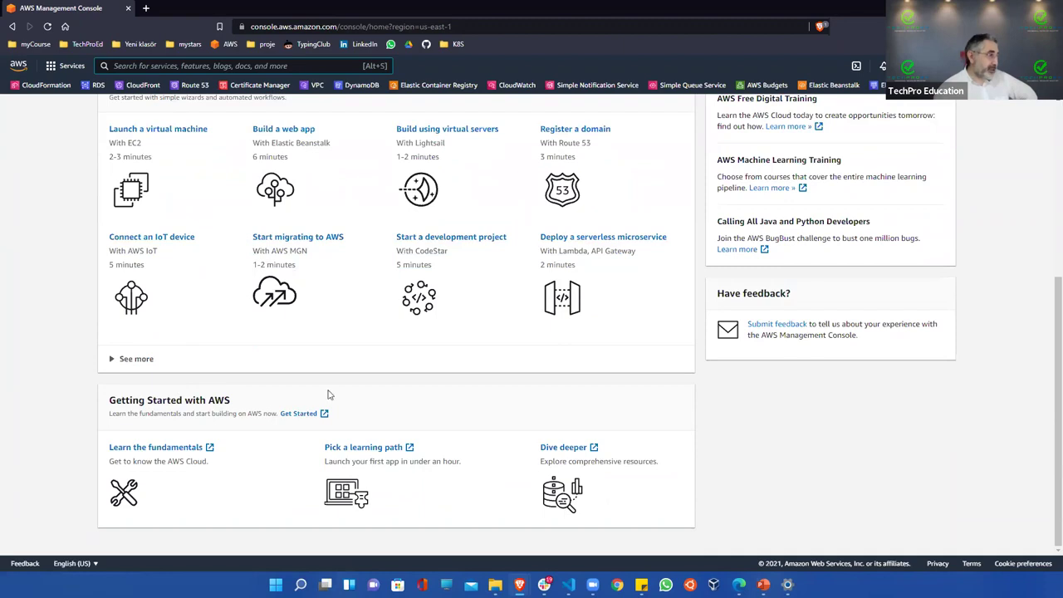
scroll(593, 392, up, 3)
scroll(768, 393, up, 1)
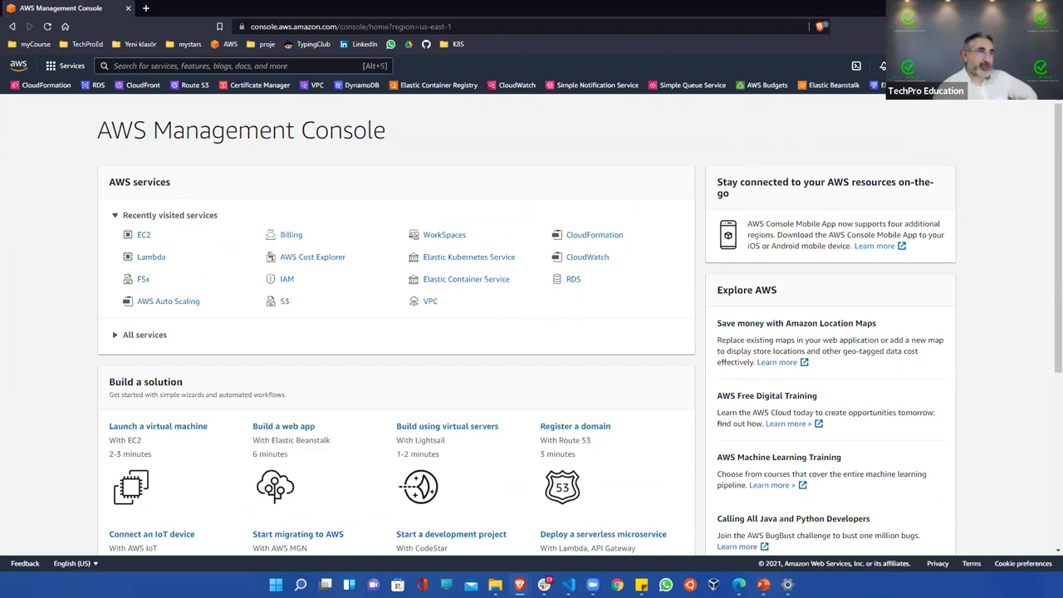
- View the signed-in account's options and the list of available AWS regions
click(997, 66)
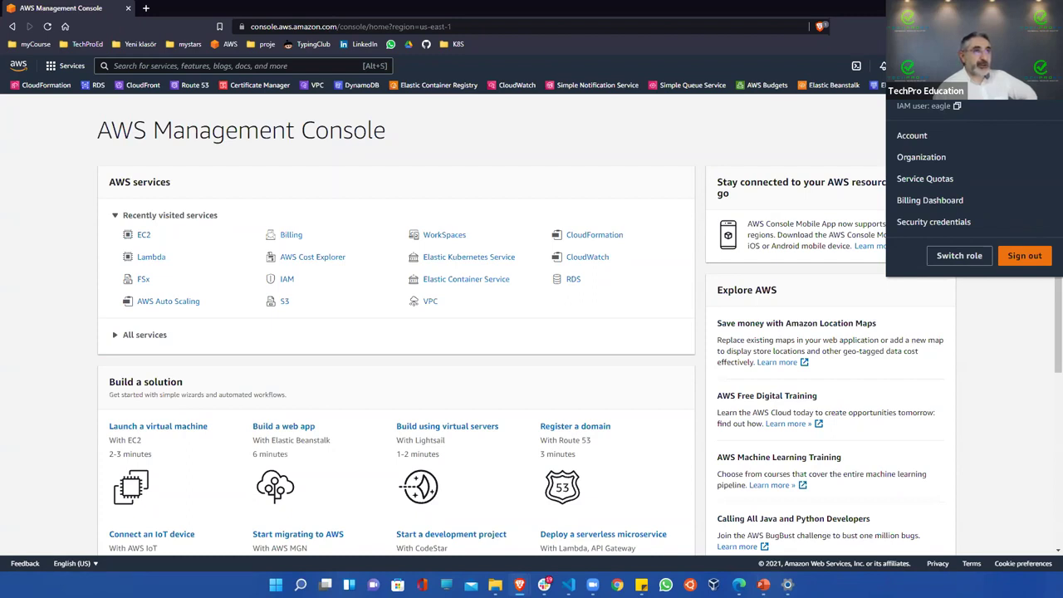
click(972, 65)
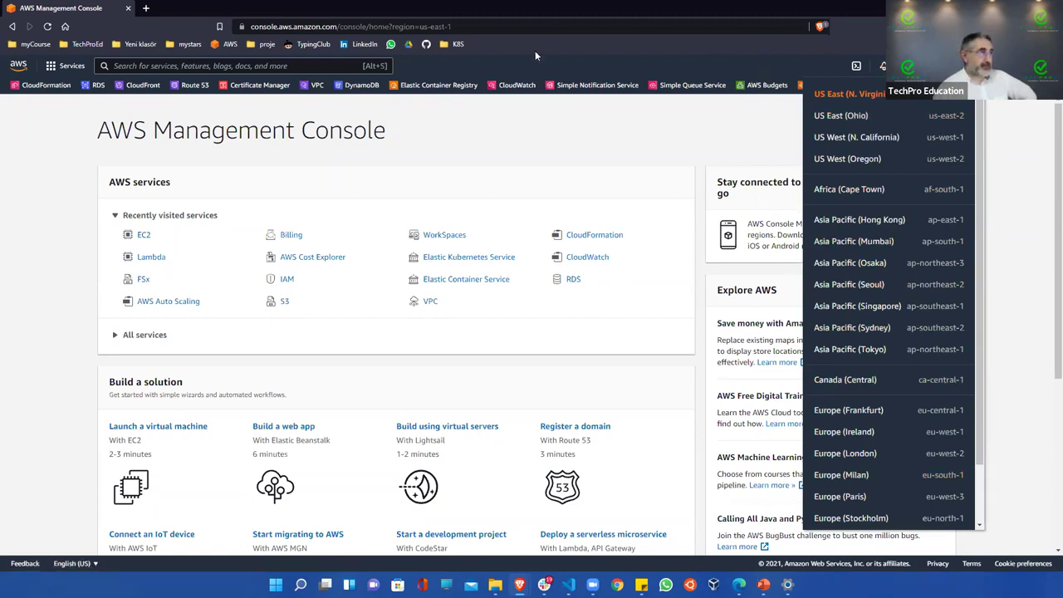
- Close the region list, search the services for "IAM" and open the IAM console
click(507, 59)
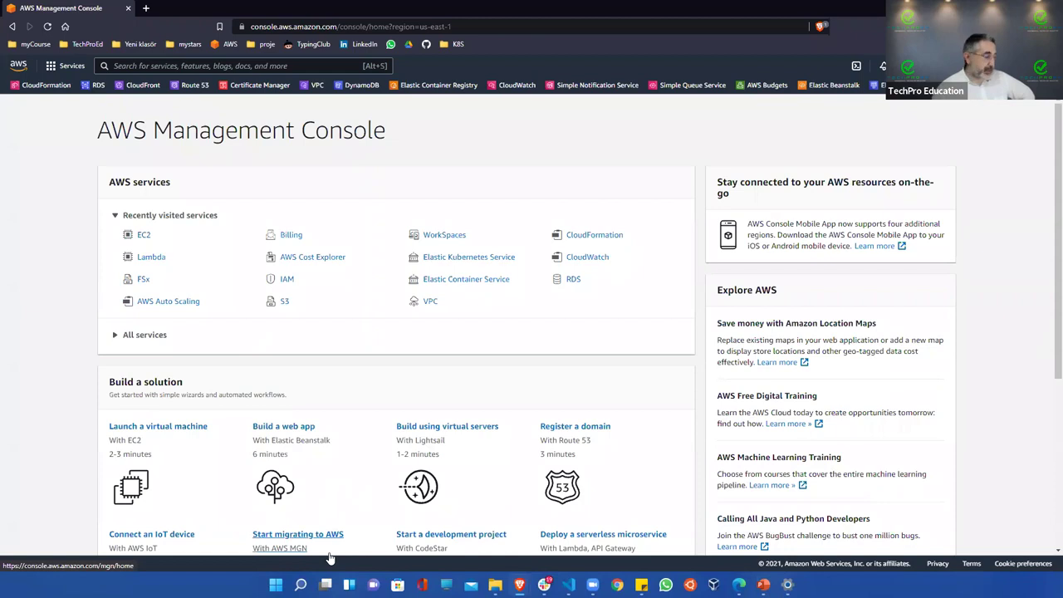
mouse_move(325, 585)
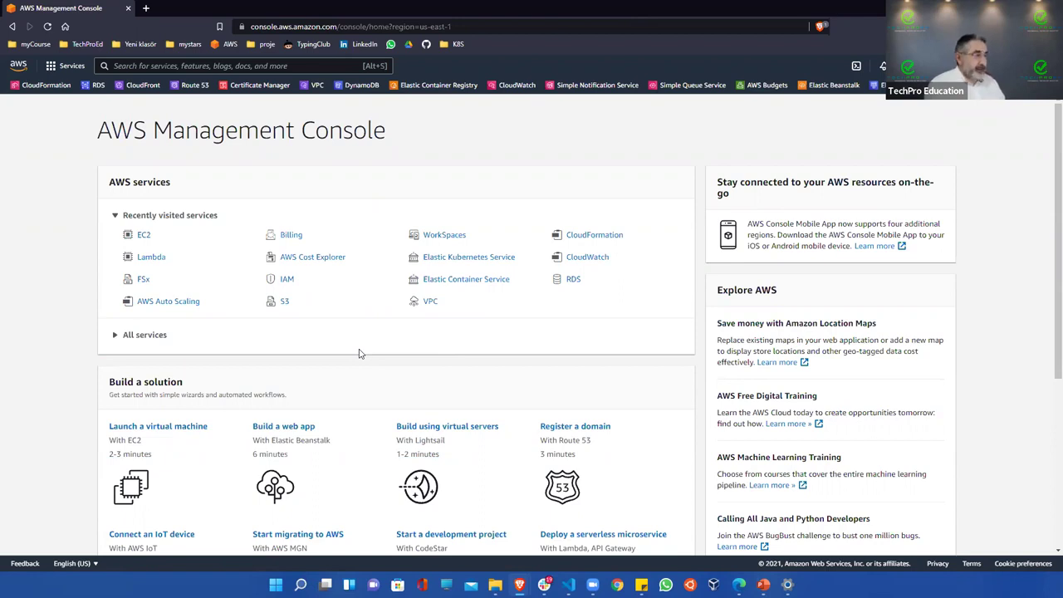
click(223, 66)
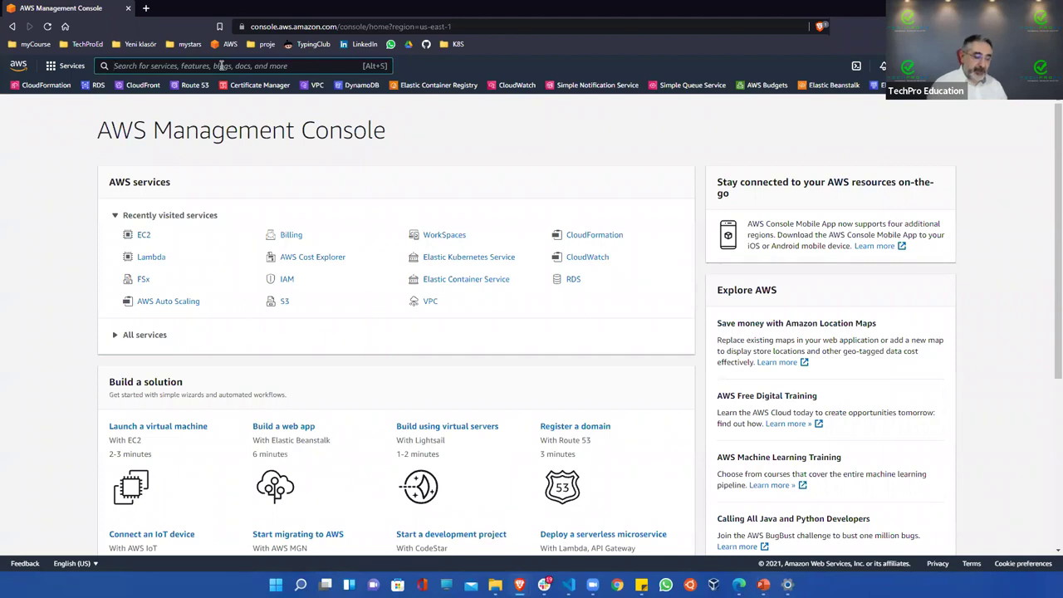
text(IAM)
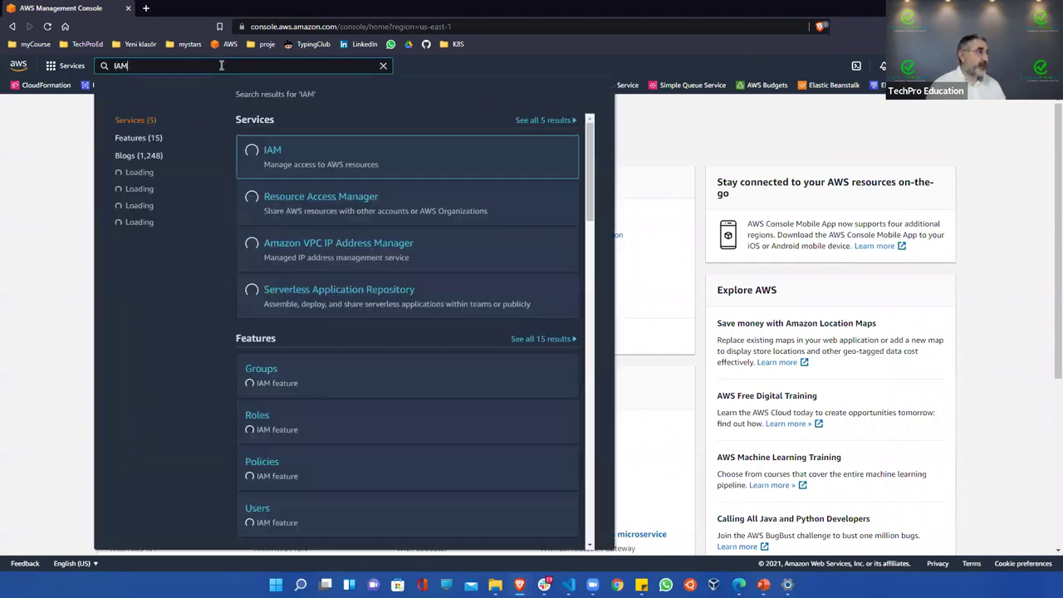
mouse_move(274, 150)
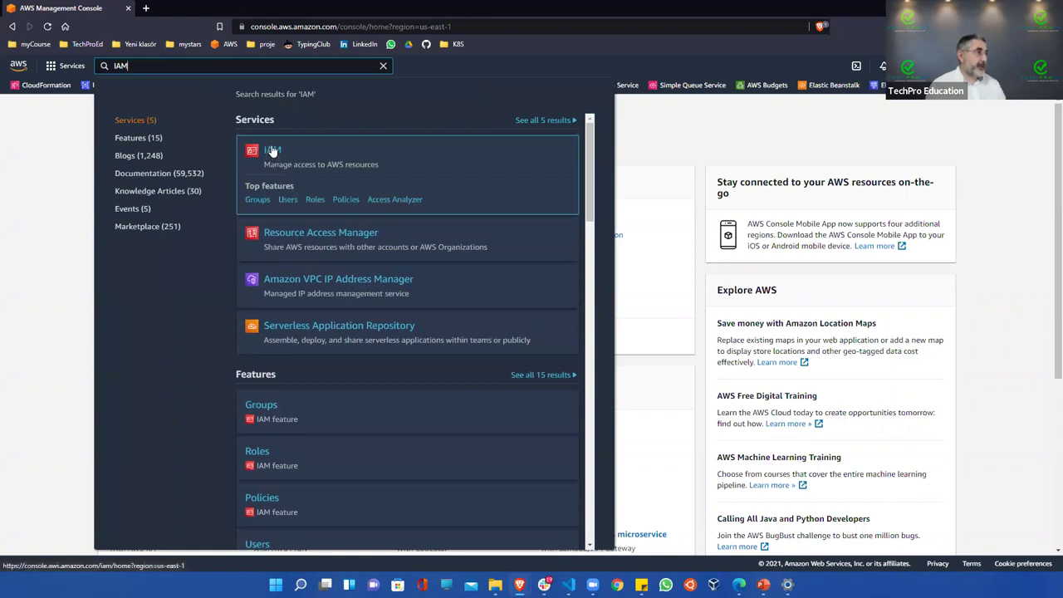
click(272, 150)
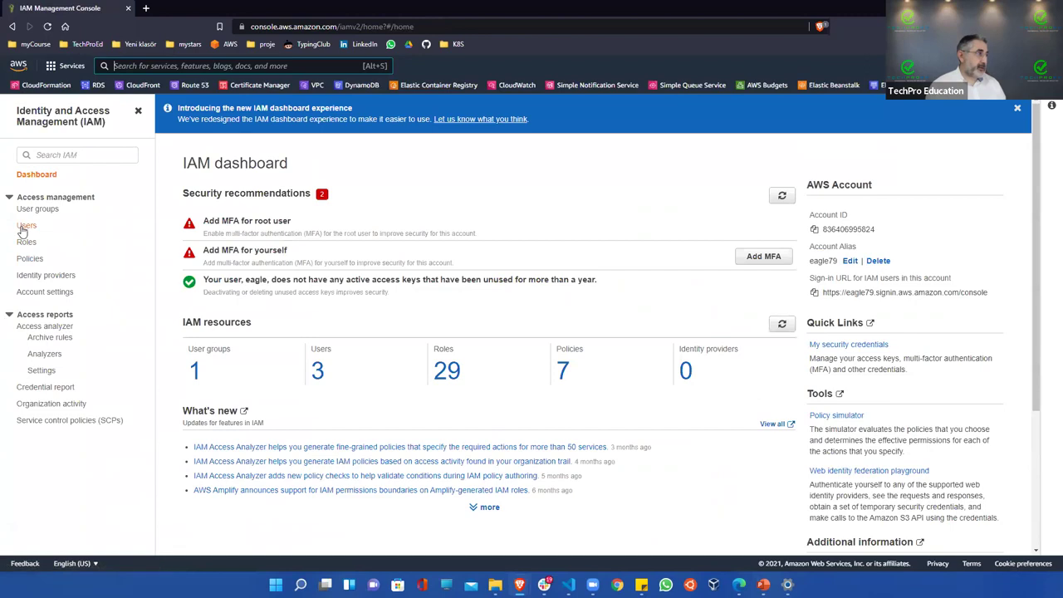
- Open the IAM users list and start adding a new user, ready to enter the user name
click(26, 227)
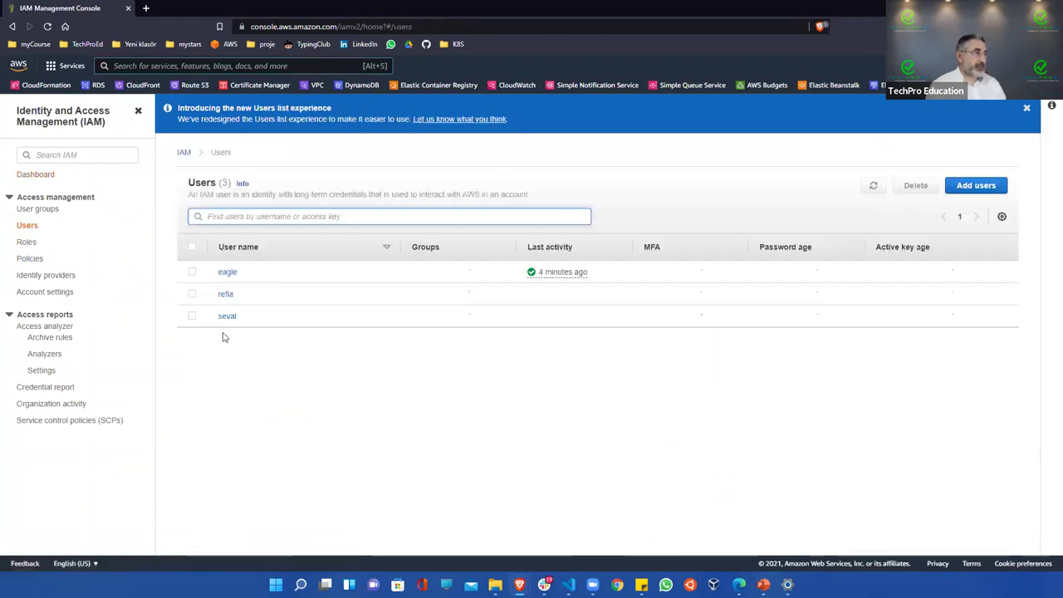
click(976, 186)
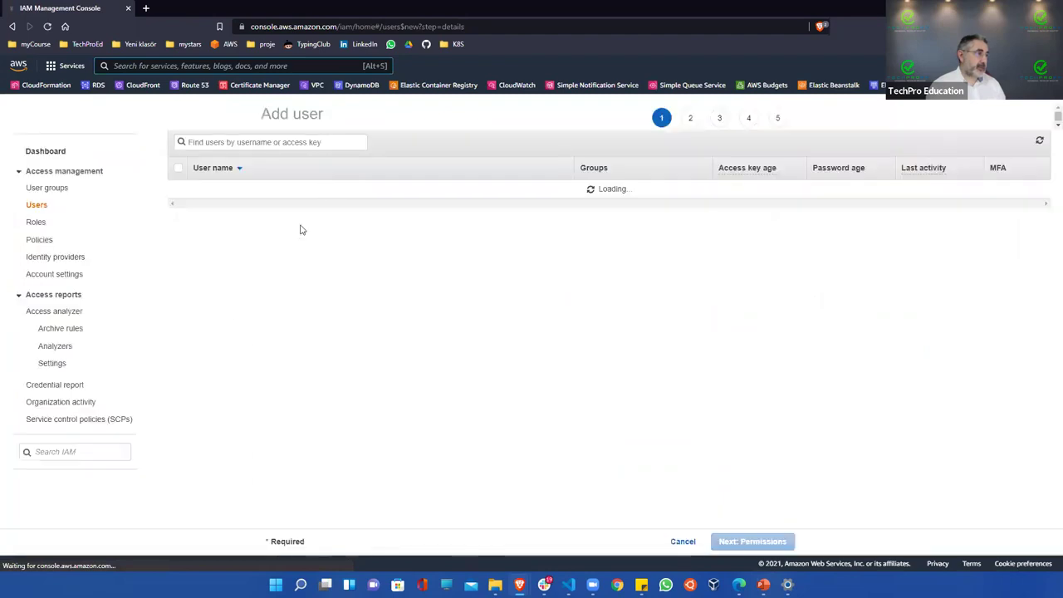
click(414, 197)
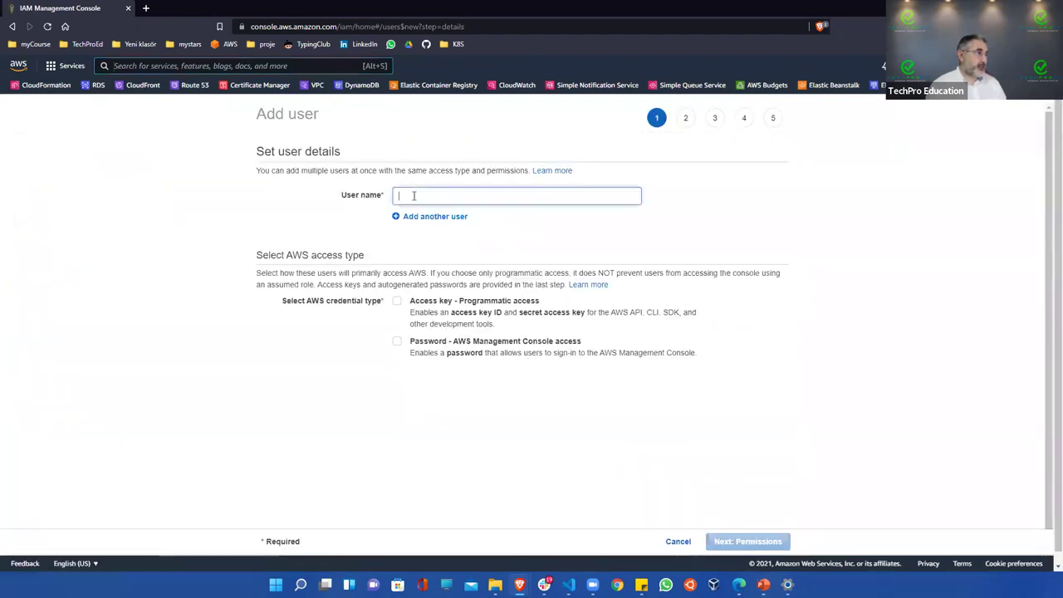